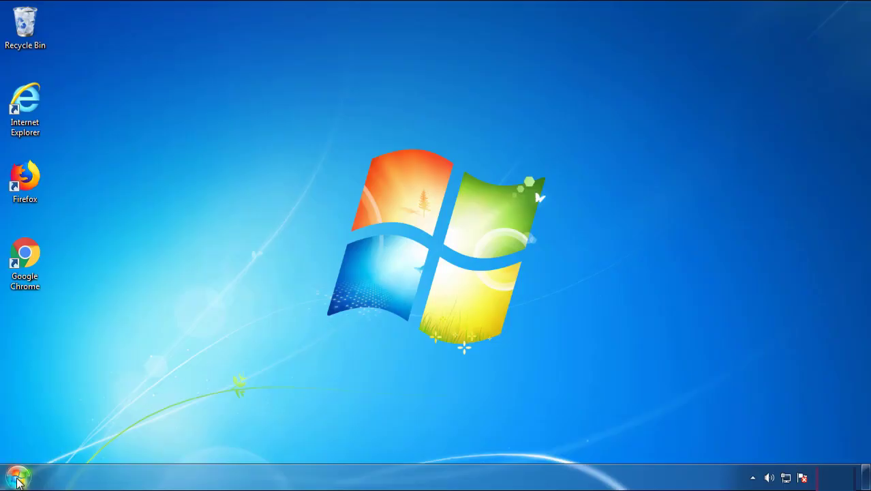
- Open Control Panel's installed programs list, sorted newest installed first
left_click(19, 477)
left_click(236, 326)
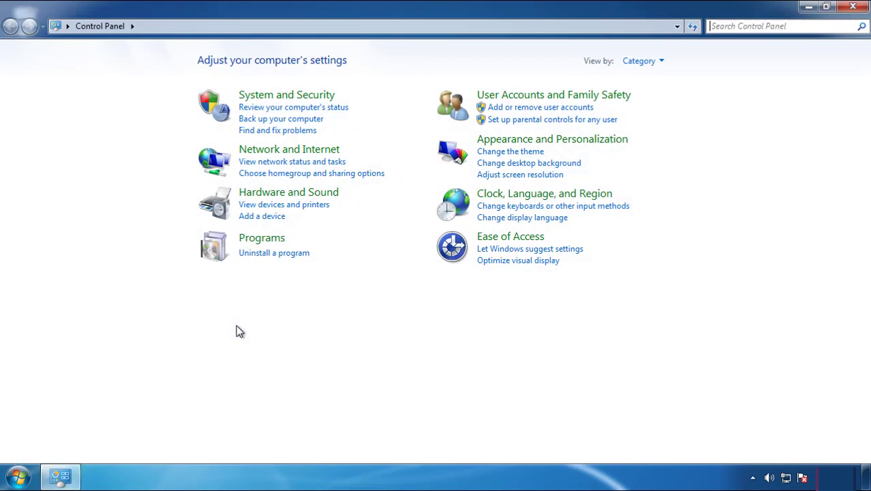
left_click(273, 254)
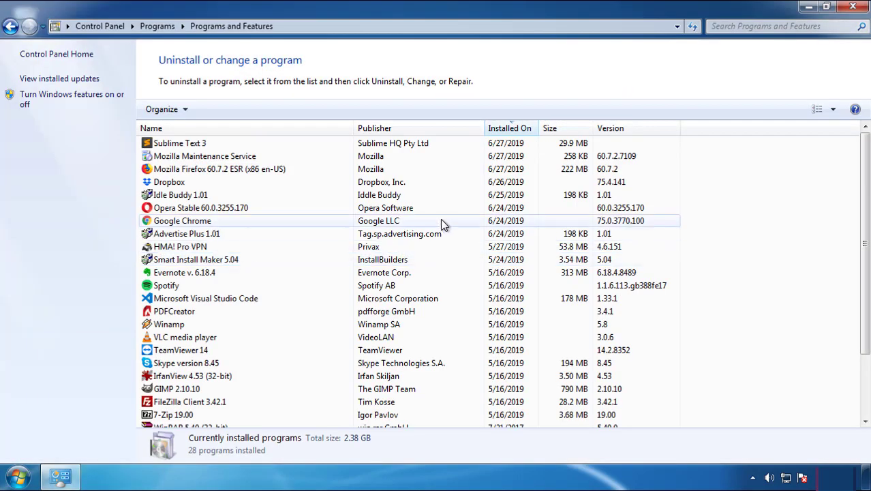
left_click(505, 128)
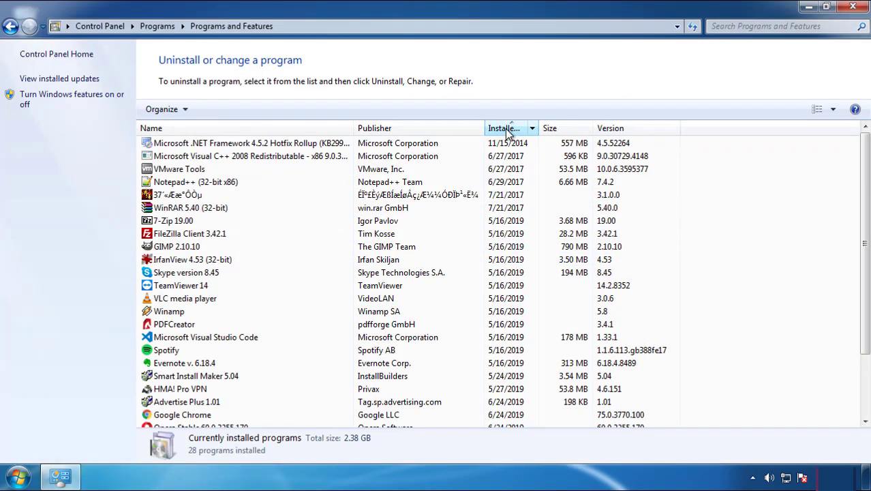
left_click(505, 128)
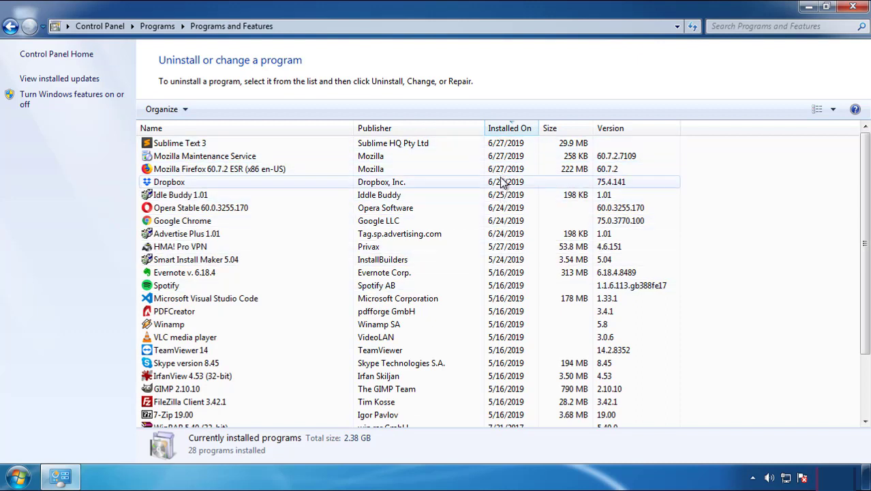
- Uninstall Idle Buddy 1.01 and close the finished uninstaller
left_click(190, 196)
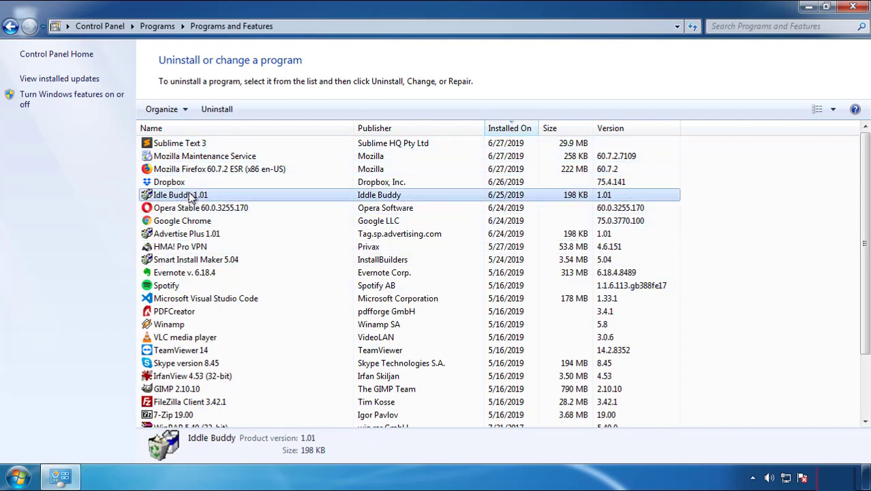
left_click(211, 110)
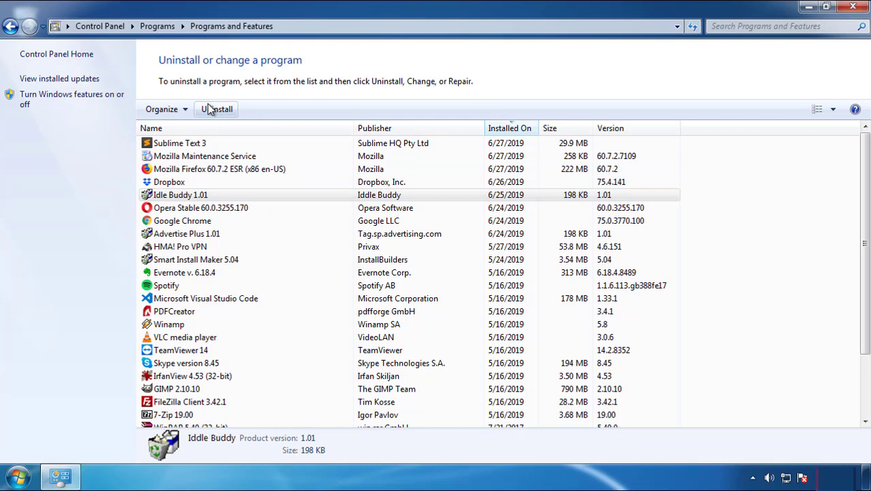
left_click(496, 357)
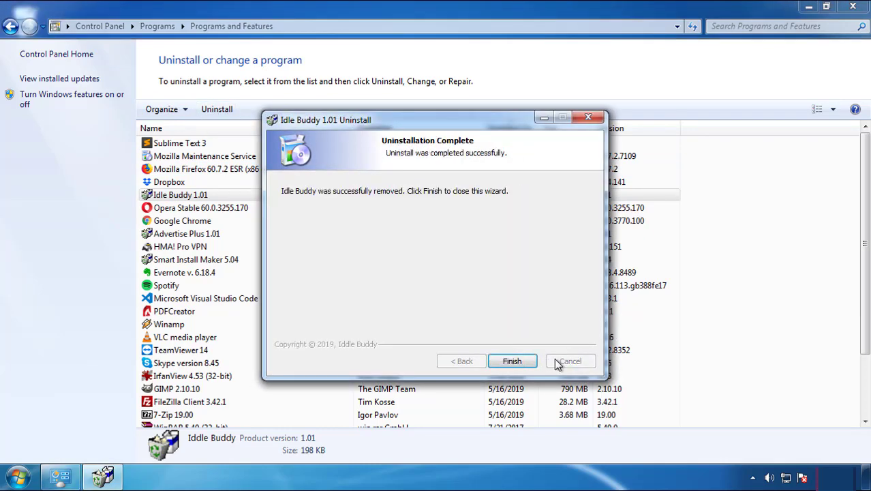
left_click(519, 361)
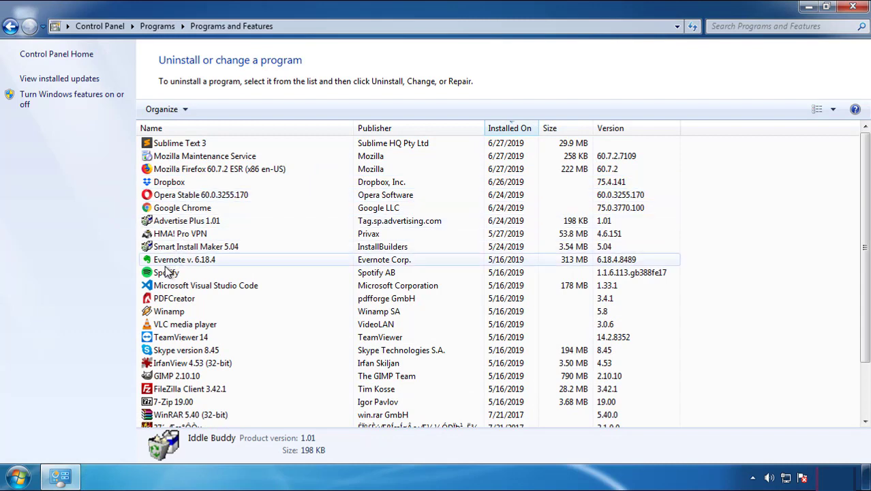
- Close the programs window and restart the PC from the Start menu
left_click(852, 8)
left_click(18, 477)
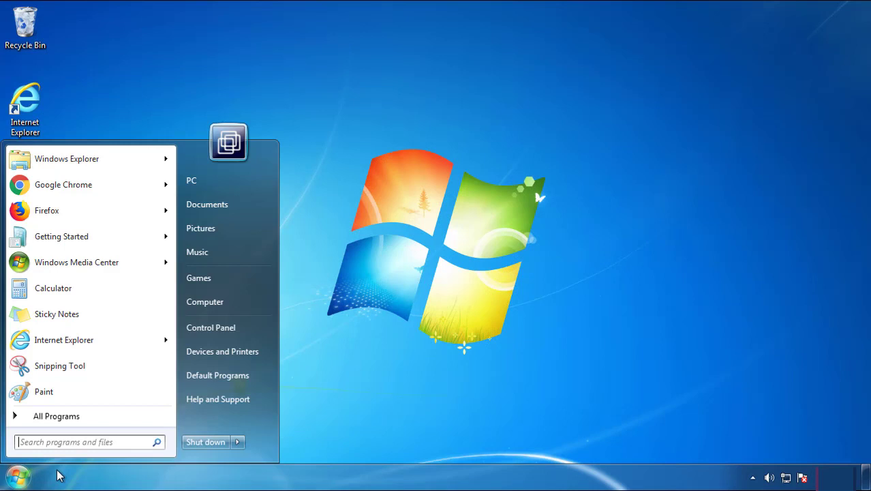
left_click(238, 443)
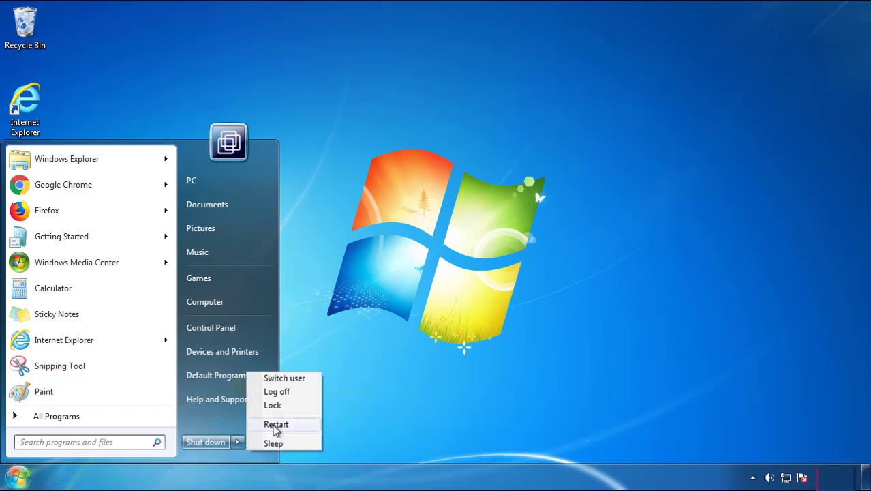
left_click(276, 425)
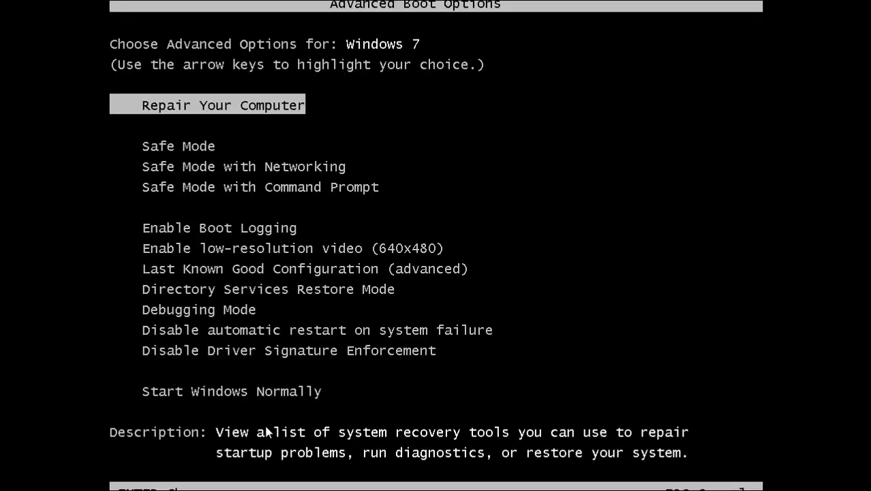
- Boot into Safe Mode and launch Firefox, declining the default-browser prompt
key("Down")
key("Return")
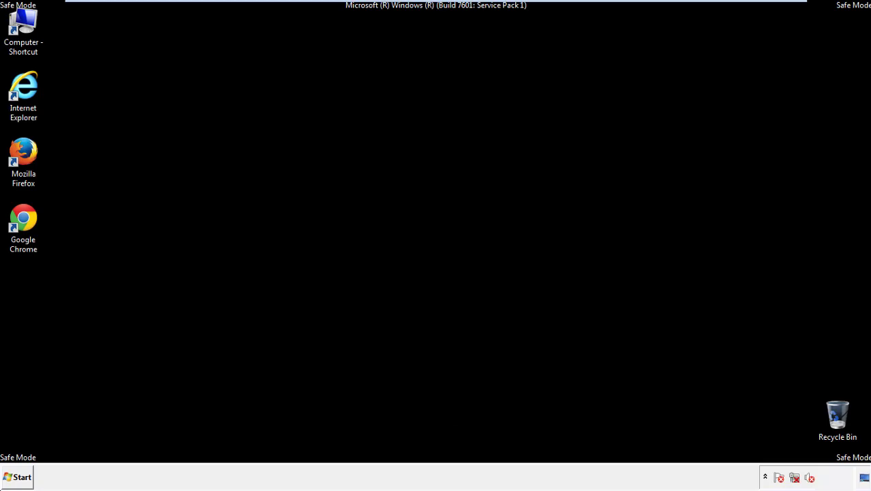
double_click(32, 159)
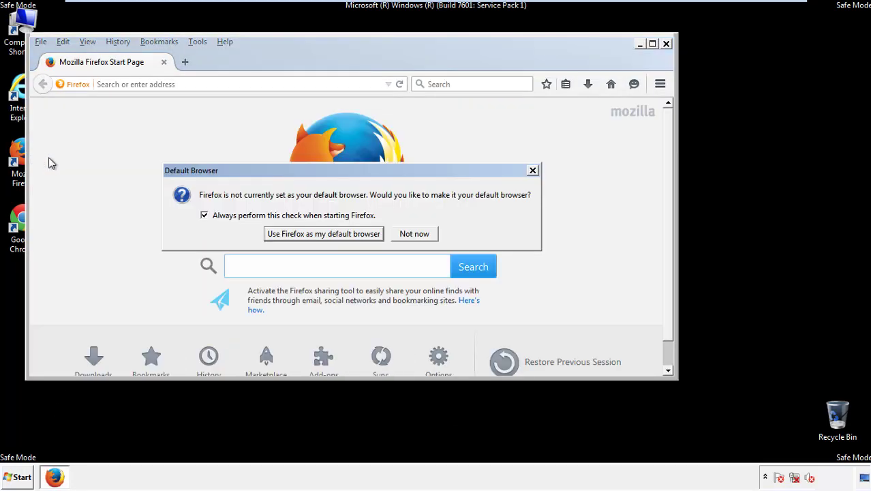
left_click(421, 234)
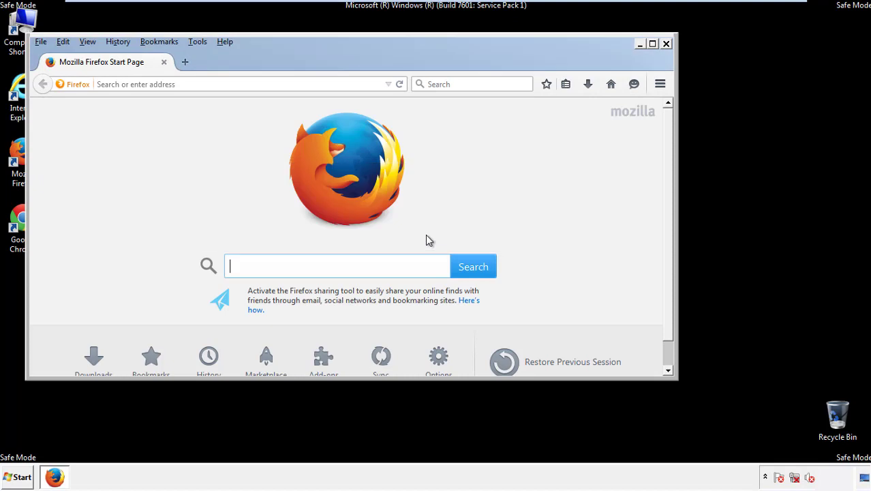
- Hide Firefox's menu bar, then show it again
right_click(266, 58)
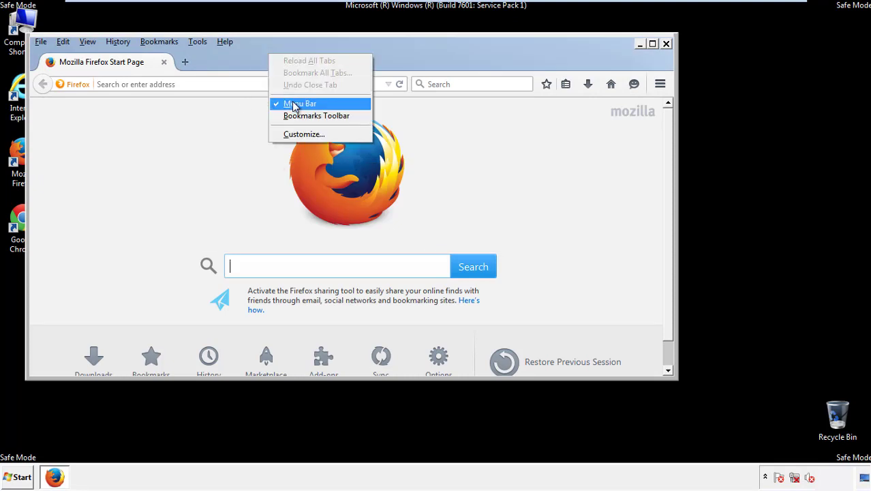
left_click(294, 101)
right_click(274, 56)
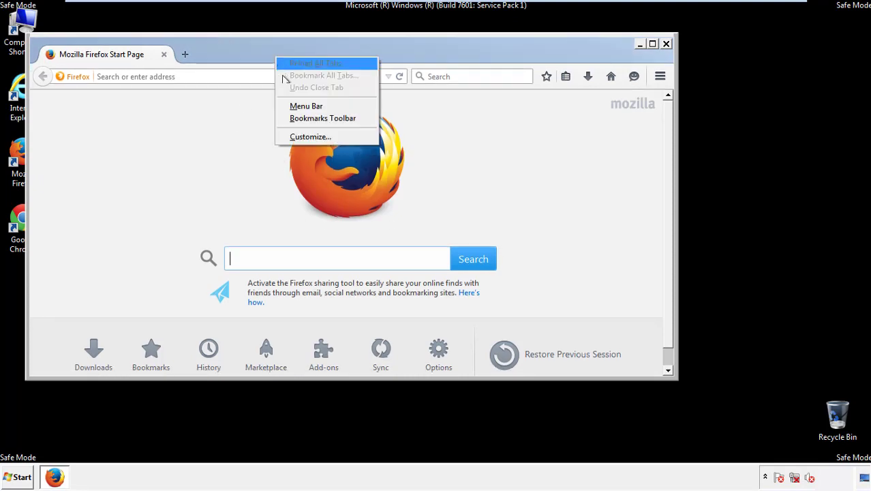
left_click(292, 107)
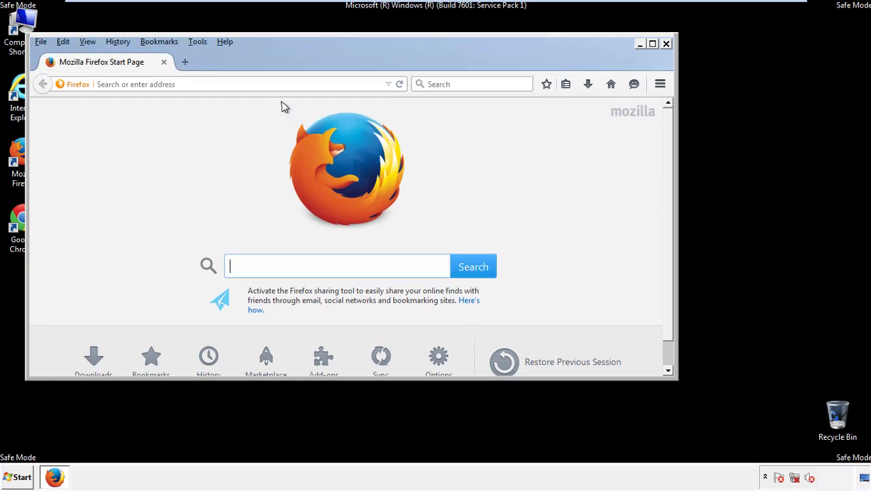
- Set Clear Recent History to Everything with all data types, including Offline Website Data, ticked
left_click(122, 43)
left_click(131, 68)
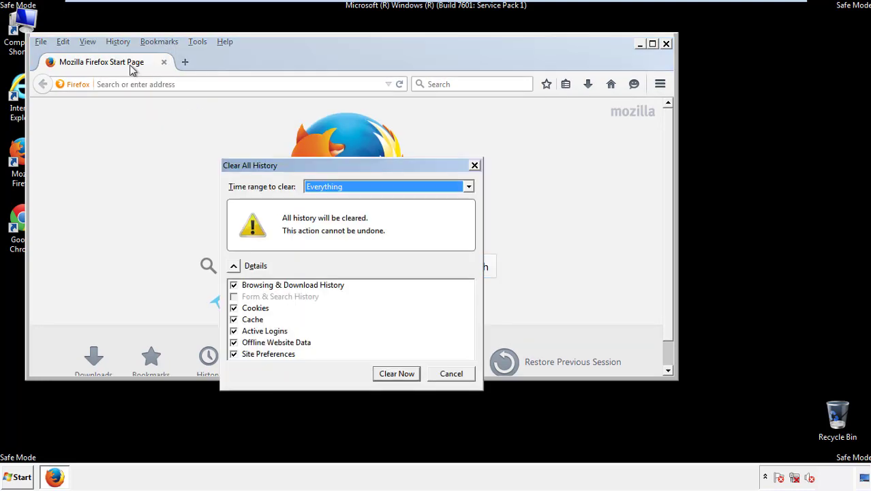
left_click(323, 188)
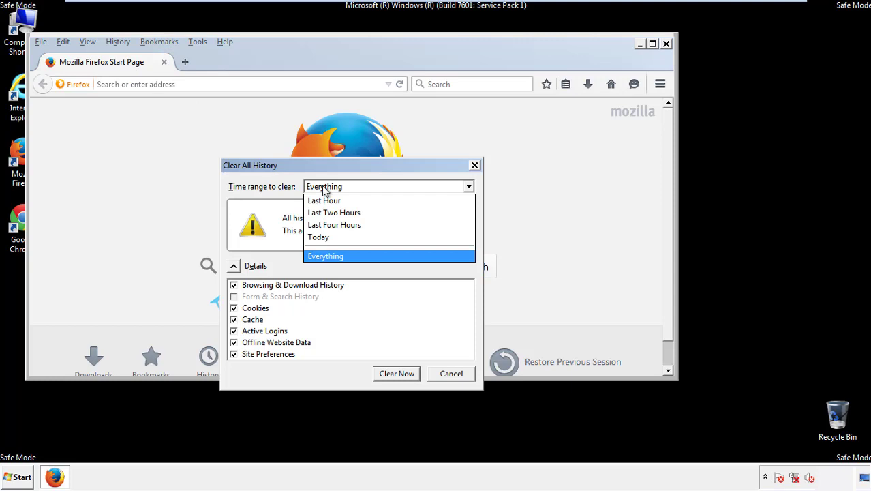
left_click(327, 255)
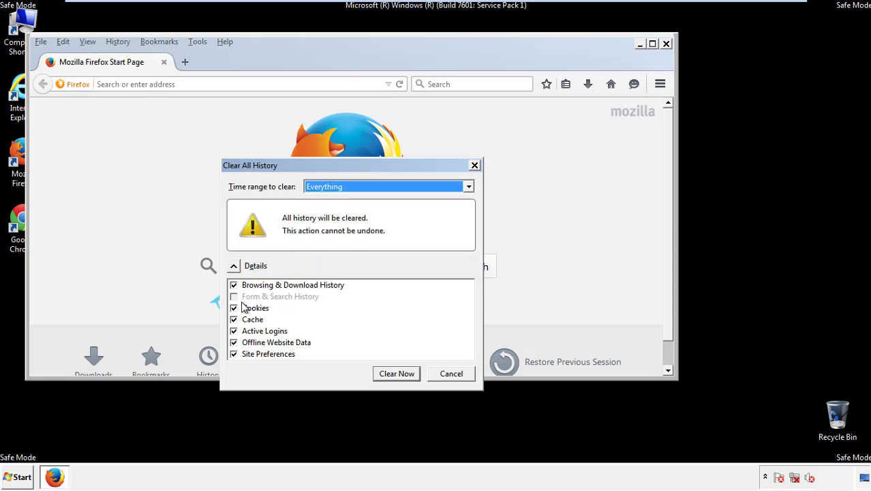
left_click(233, 342)
left_click(233, 354)
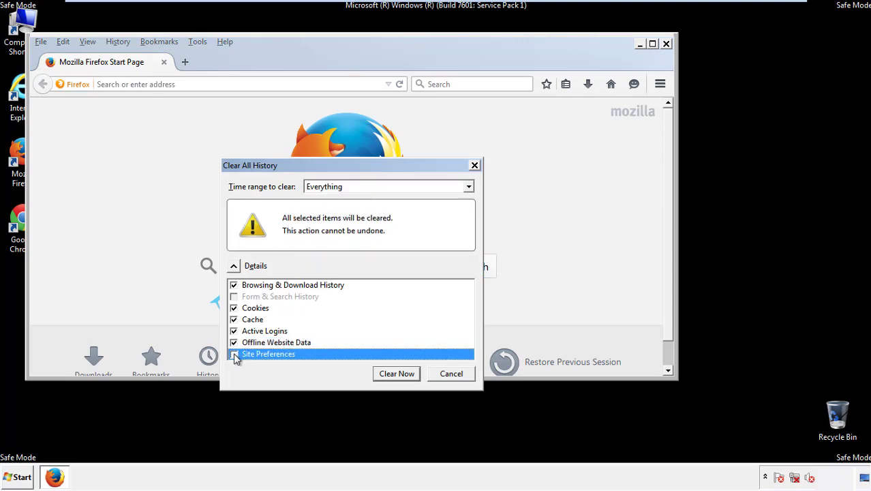
- Clear the selected Firefox history, then refresh Firefox to defaults via Troubleshooting Information
left_click(395, 374)
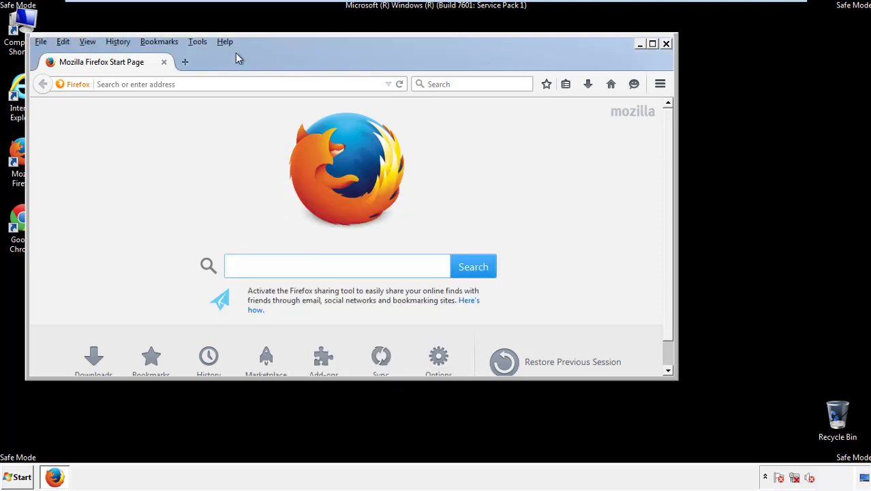
left_click(225, 41)
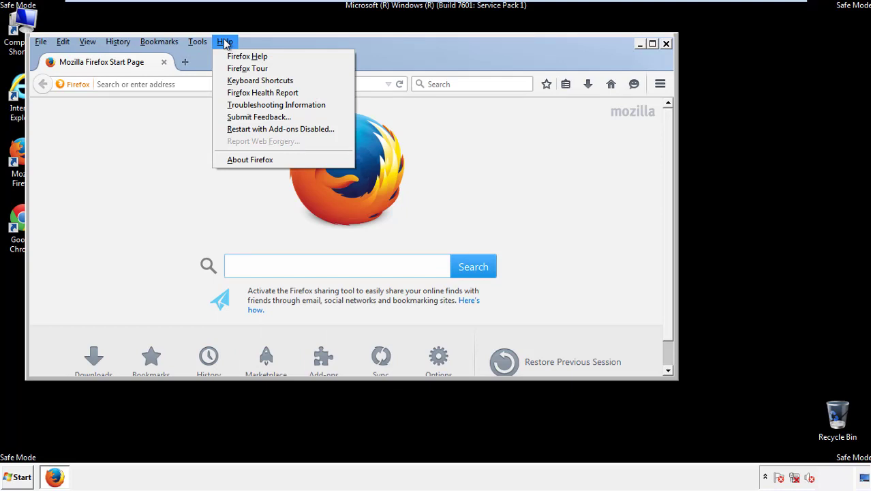
left_click(251, 104)
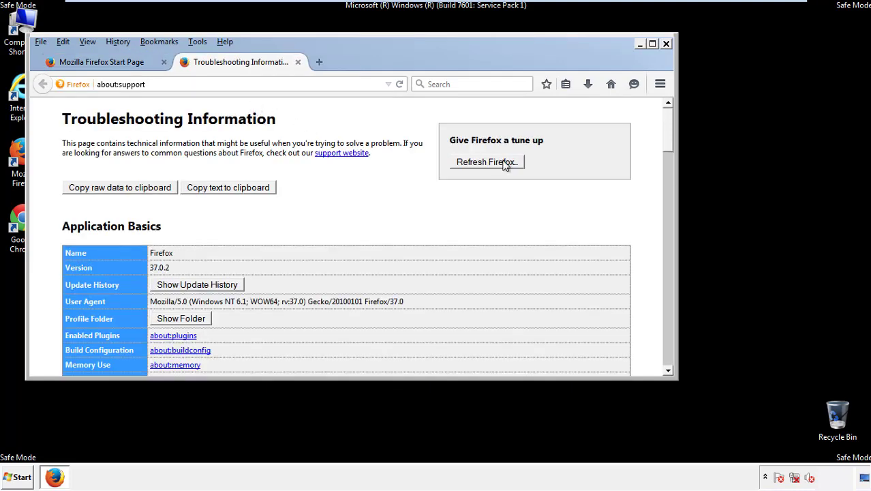
left_click(505, 164)
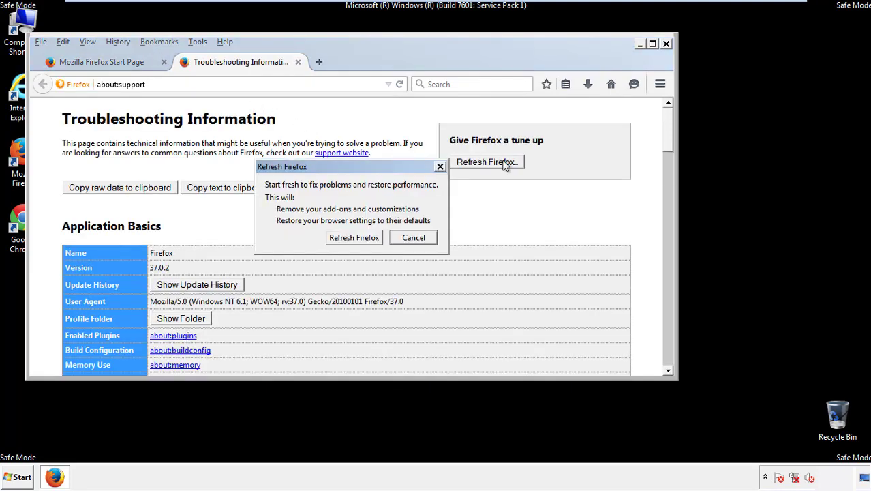
left_click(353, 237)
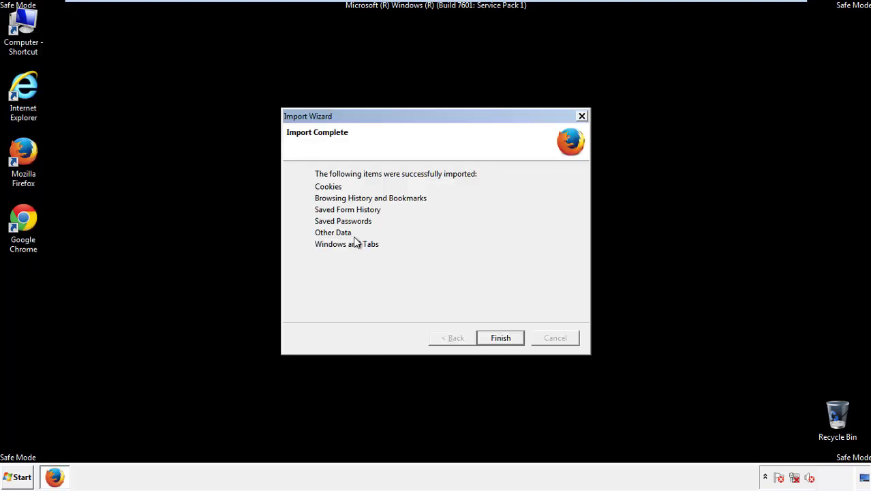
- Dismiss the import summary and default-browser prompt, then close Firefox
left_click(501, 338)
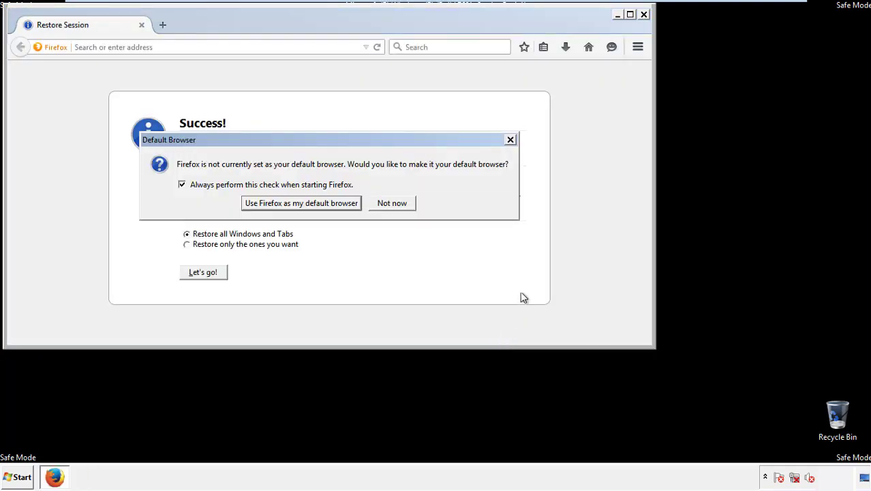
left_click(393, 203)
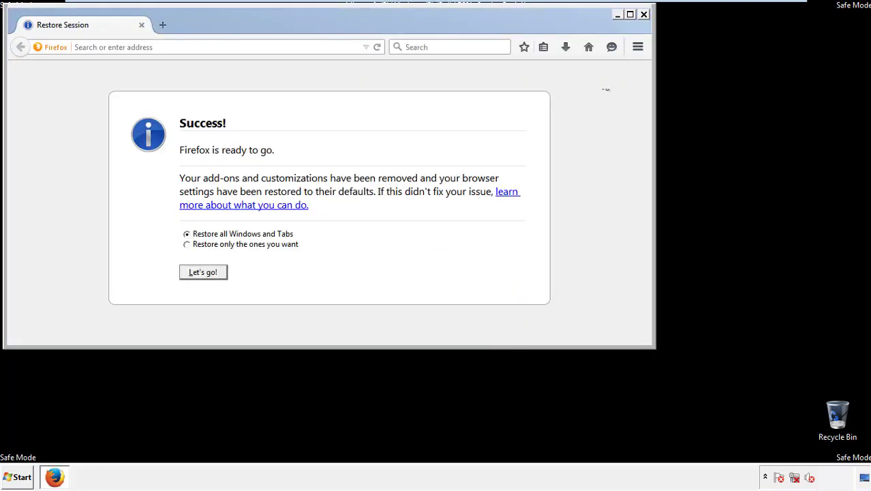
left_click(643, 13)
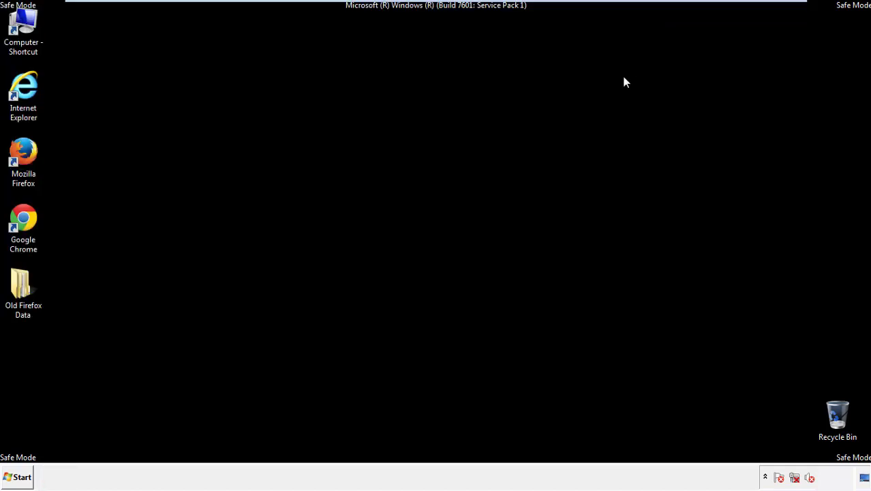
- Launch Chrome, stop its default-browser prompt, and go to Chrome Settings
left_click(21, 217)
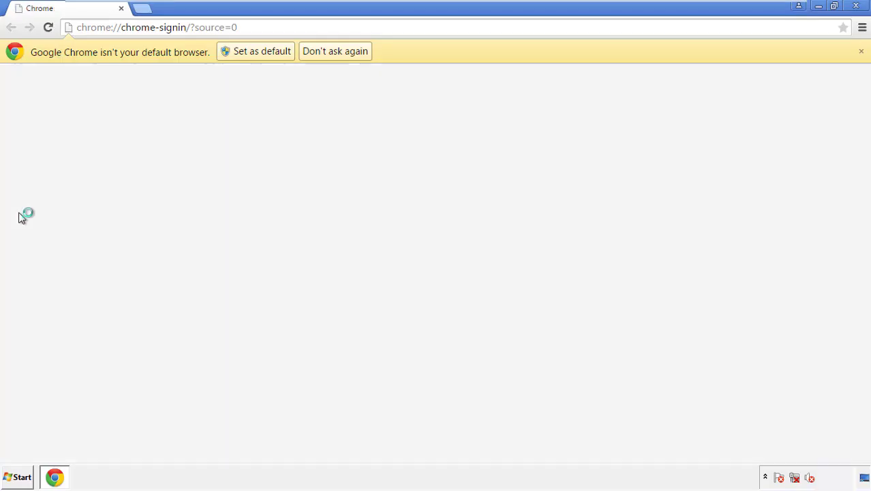
left_click(349, 54)
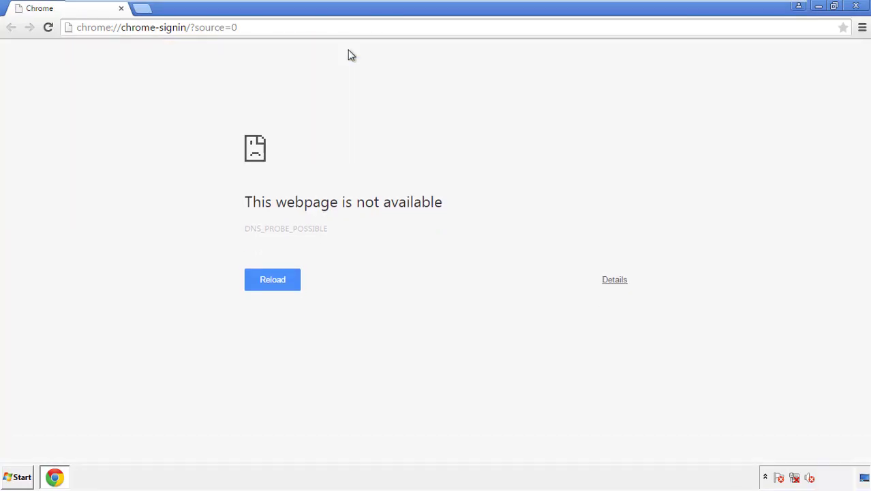
left_click(862, 29)
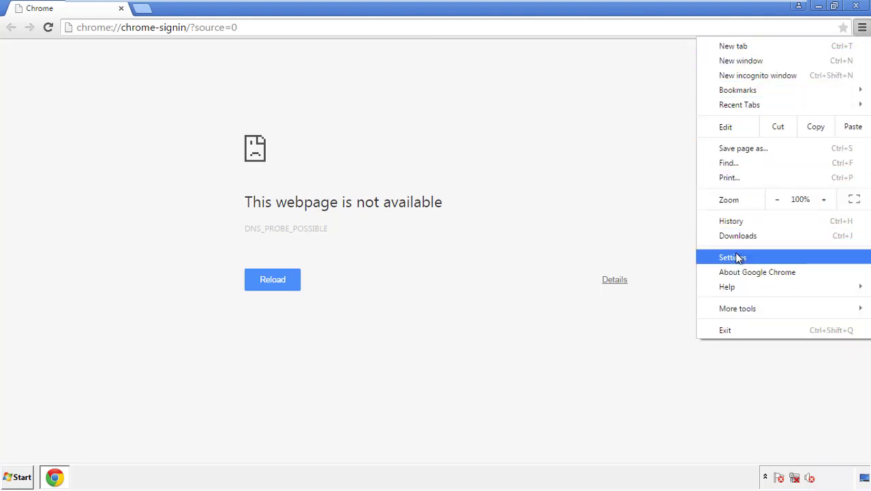
left_click(736, 257)
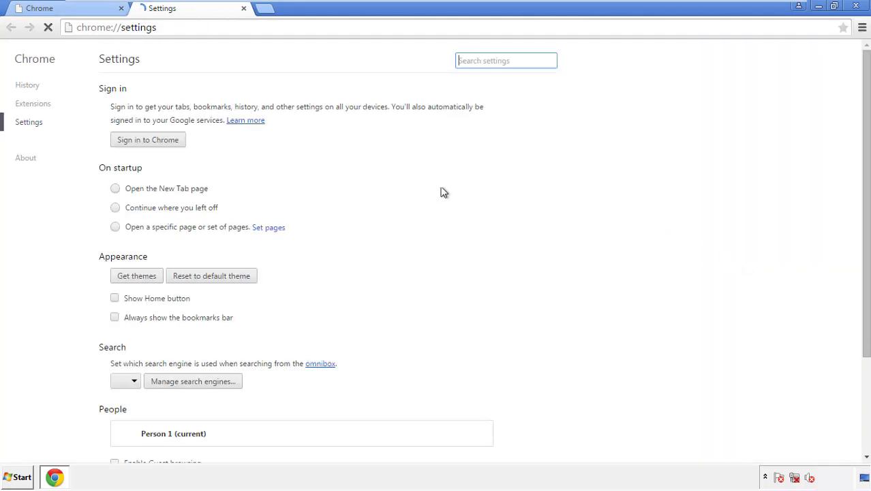
- Clear Chrome browsing data from the beginning of time, including autofill form data
left_click(31, 86)
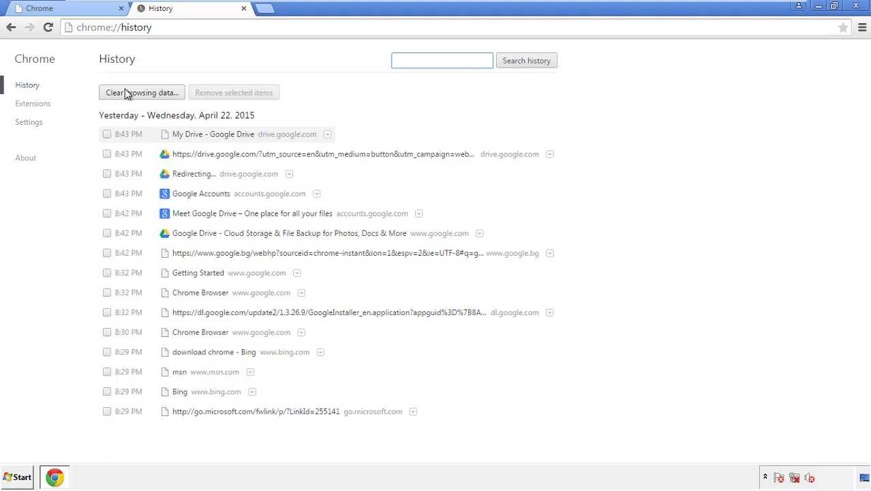
left_click(131, 94)
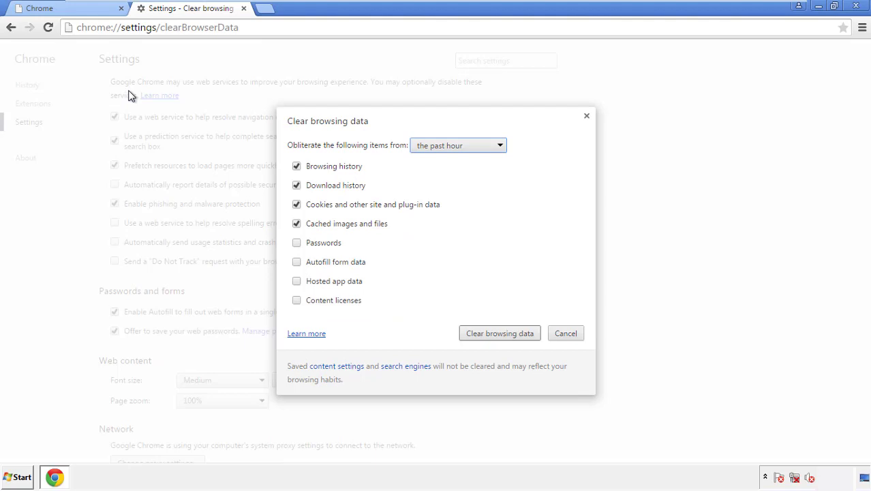
left_click(438, 146)
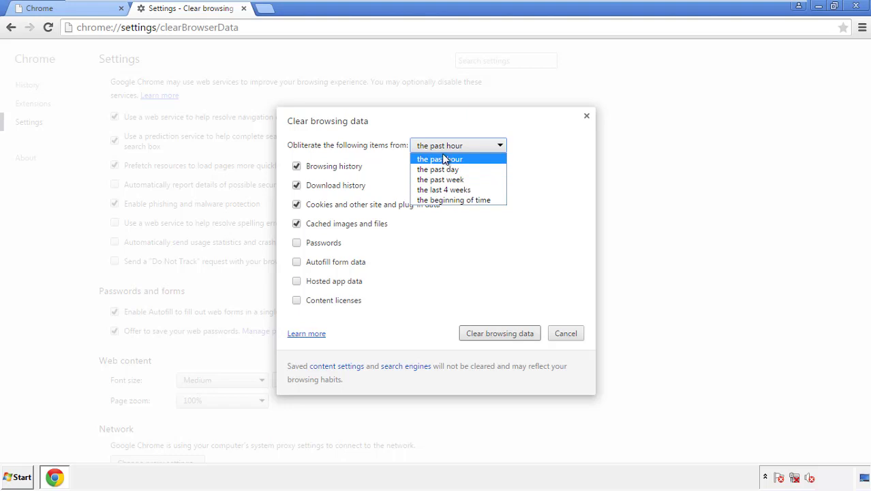
left_click(437, 201)
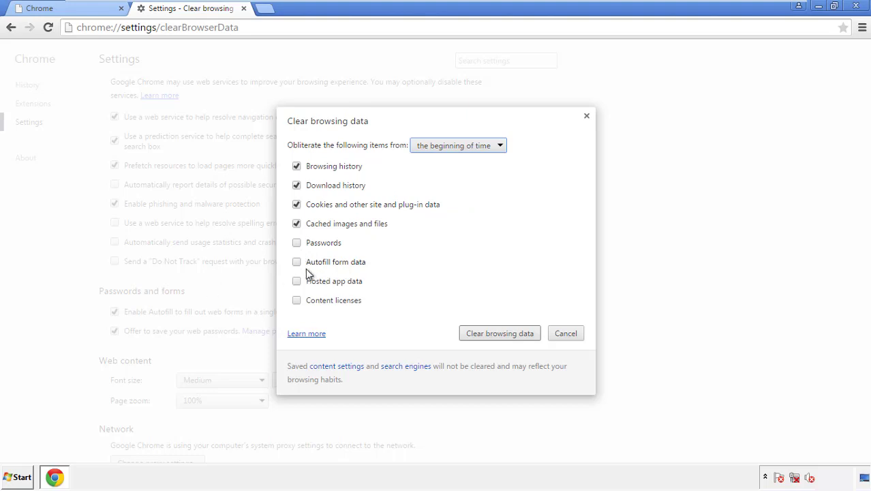
left_click(296, 263)
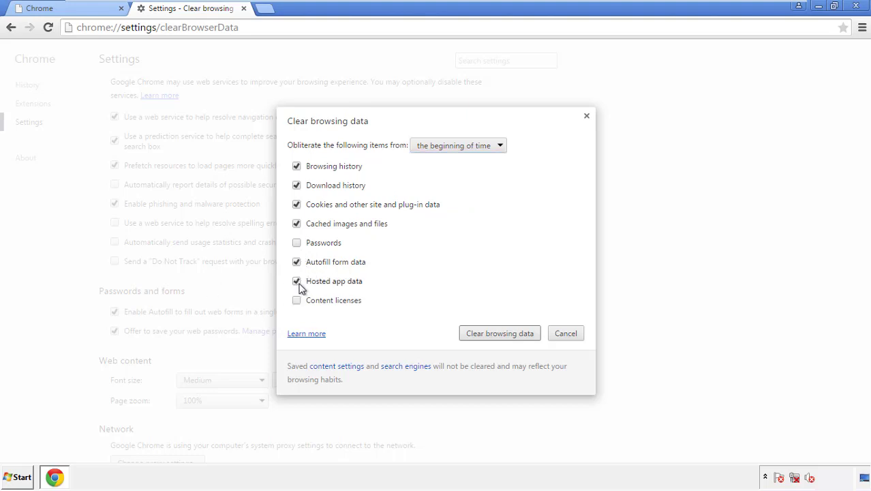
left_click(489, 334)
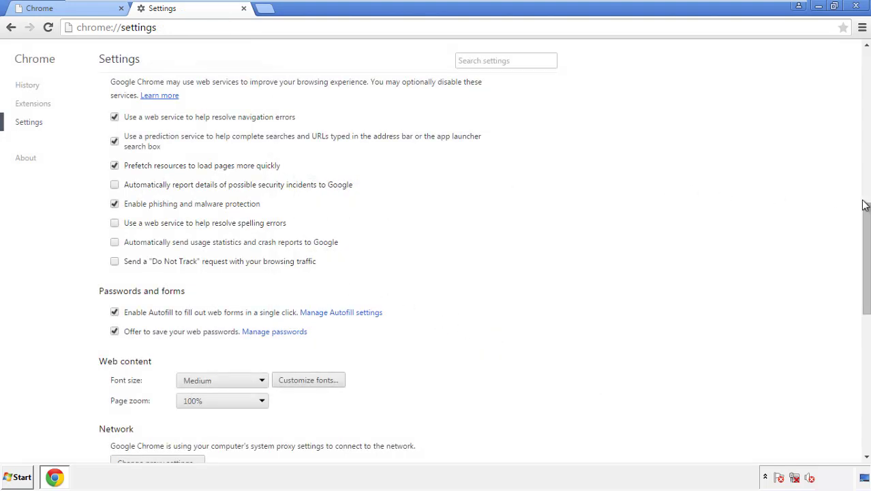
- Reset Chrome settings to original defaults, close Chrome, and deselect its desktop shortcut
left_click_drag(864, 204, 866, 359)
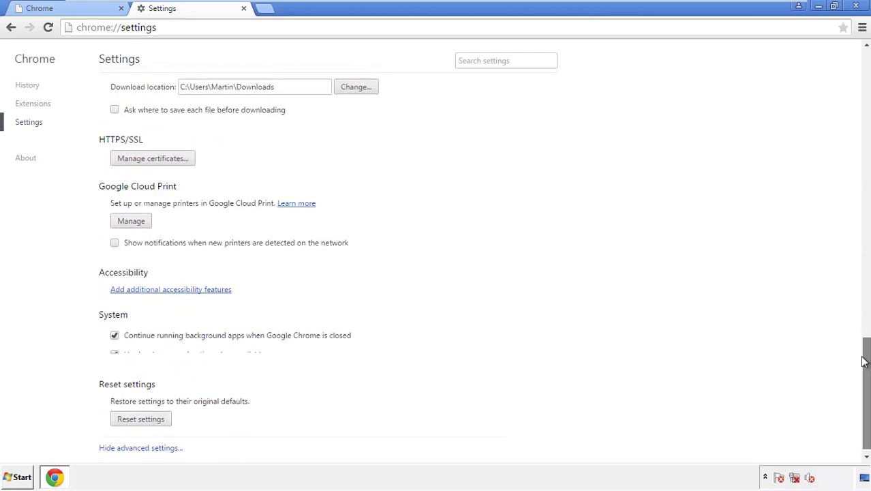
left_click(164, 412)
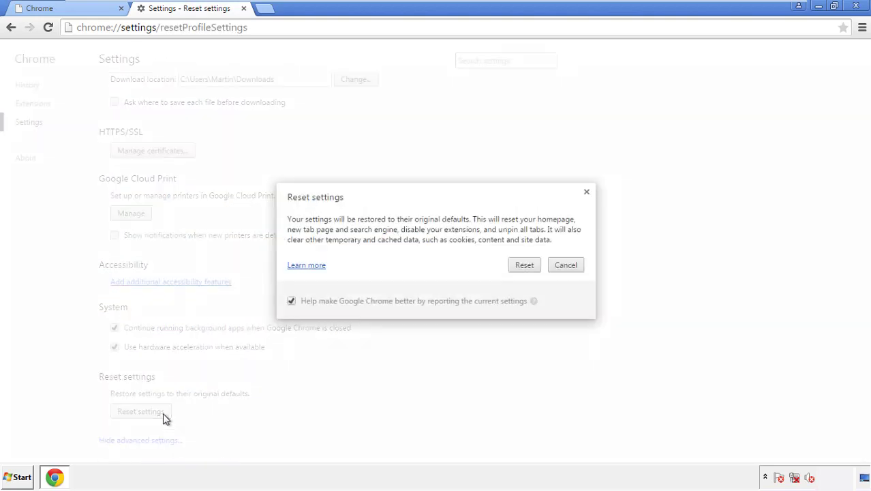
left_click(525, 265)
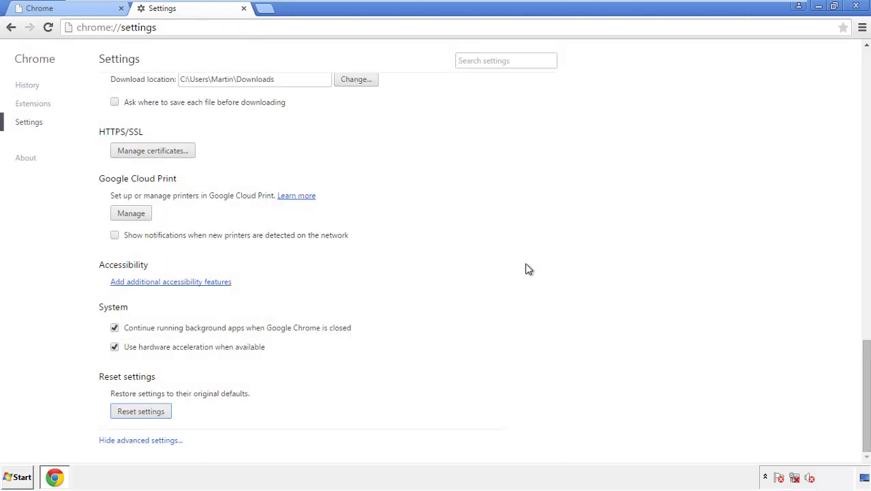
left_click(856, 6)
left_click(470, 222)
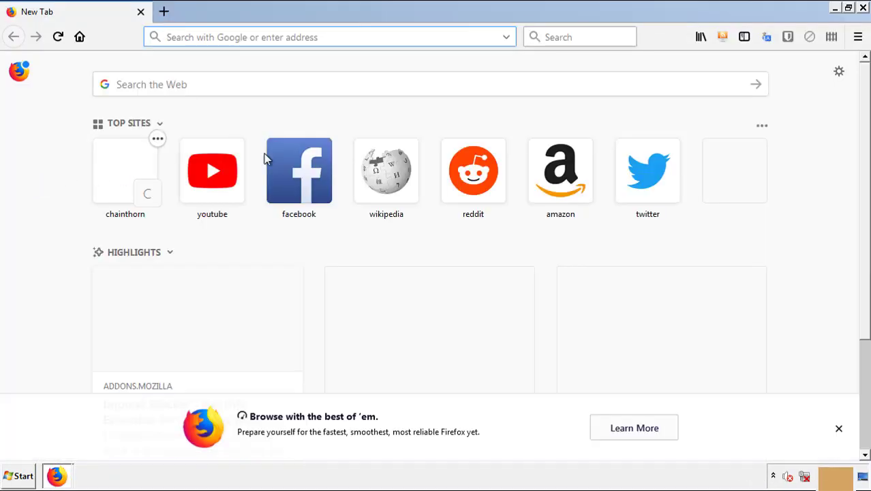
- Remove Idle Buddy from Firefox's Add-ons list, then close Firefox
left_click(858, 37)
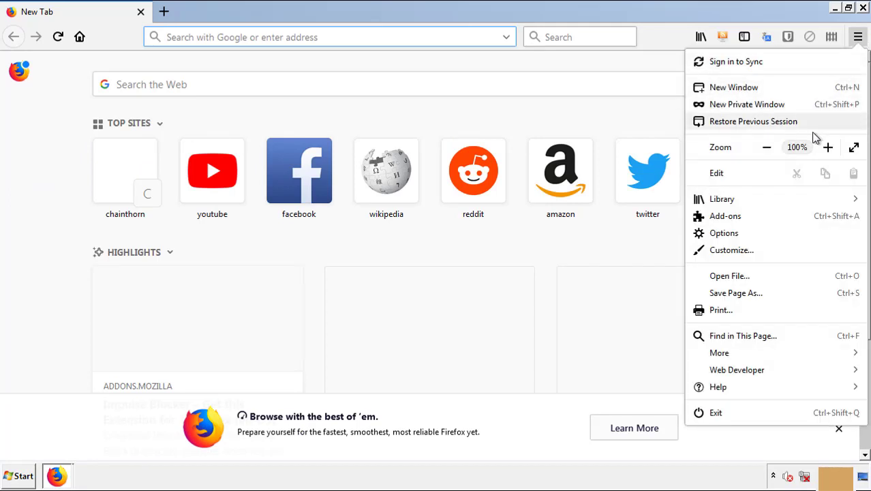
left_click(755, 218)
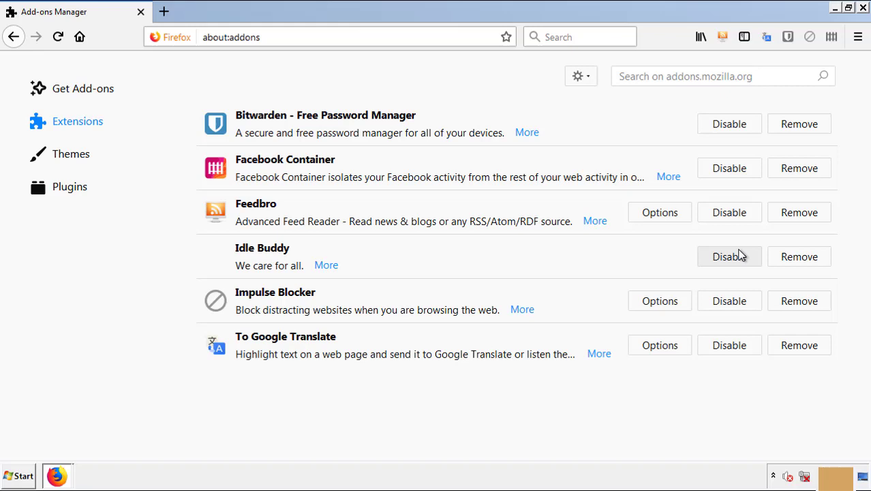
left_click(789, 258)
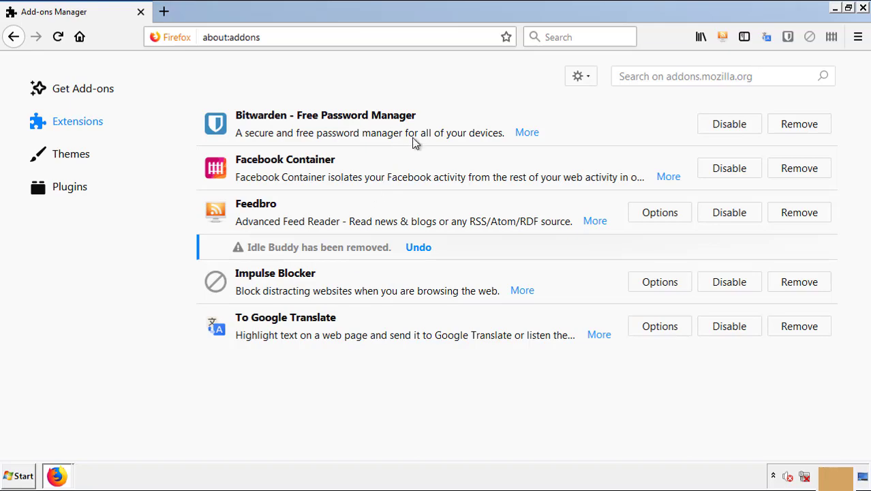
left_click(862, 7)
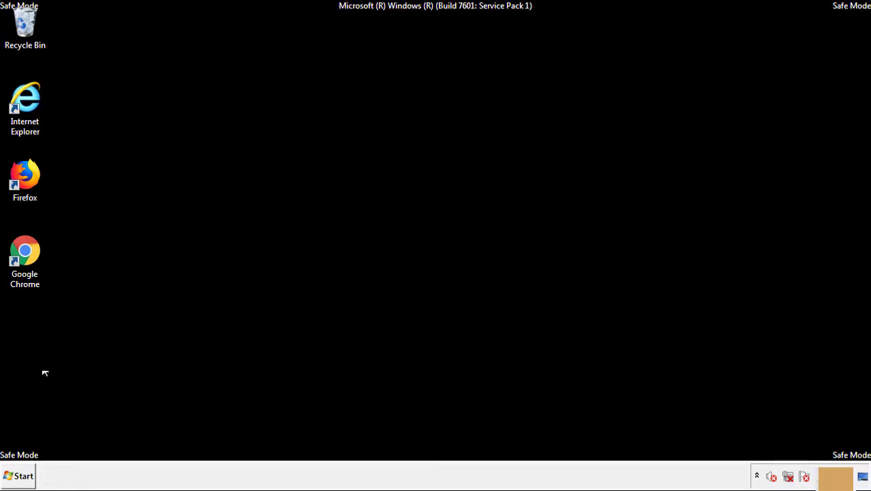
- Launch Chrome, remove the Idle Buddy extension from Extensions, then close Chrome
double_click(32, 255)
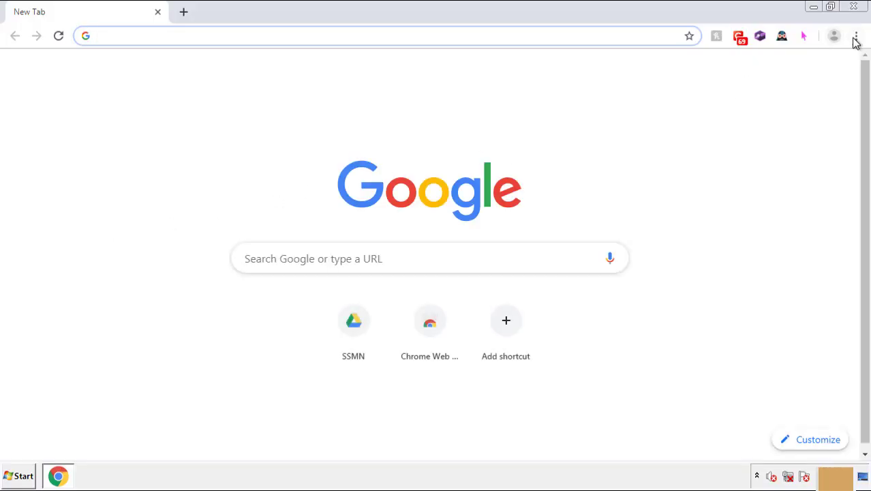
left_click(856, 36)
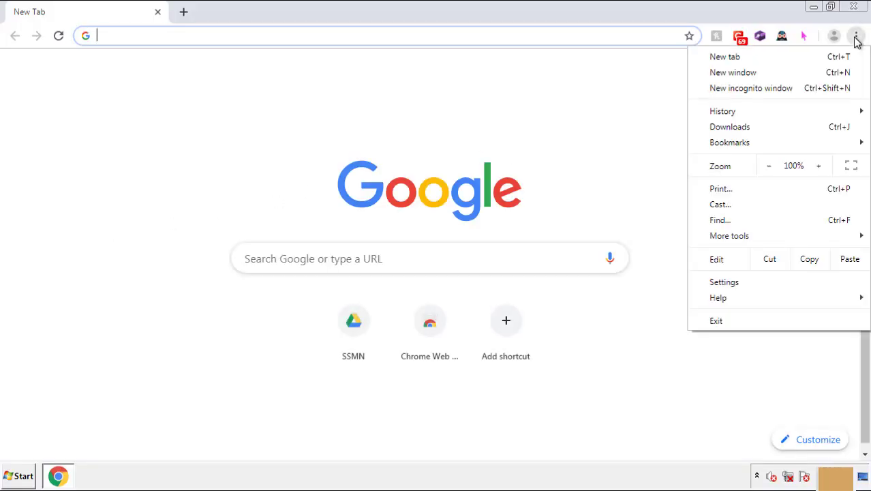
mouse_move(729, 236)
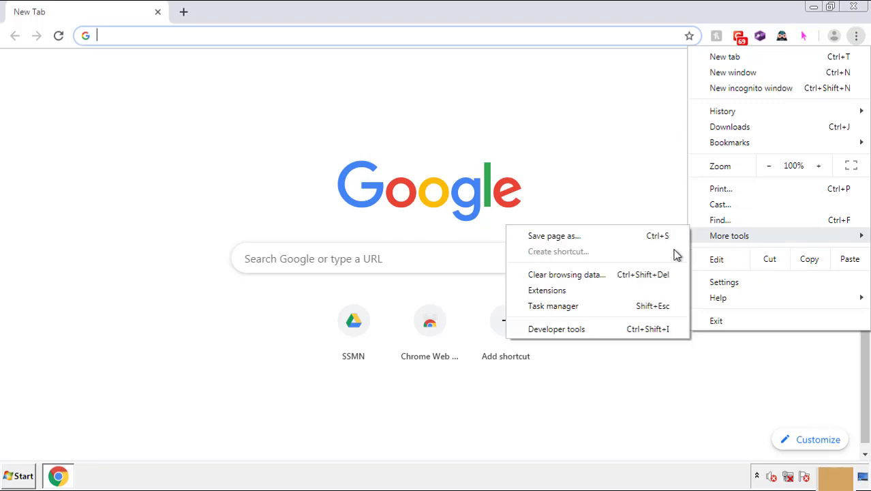
left_click(611, 292)
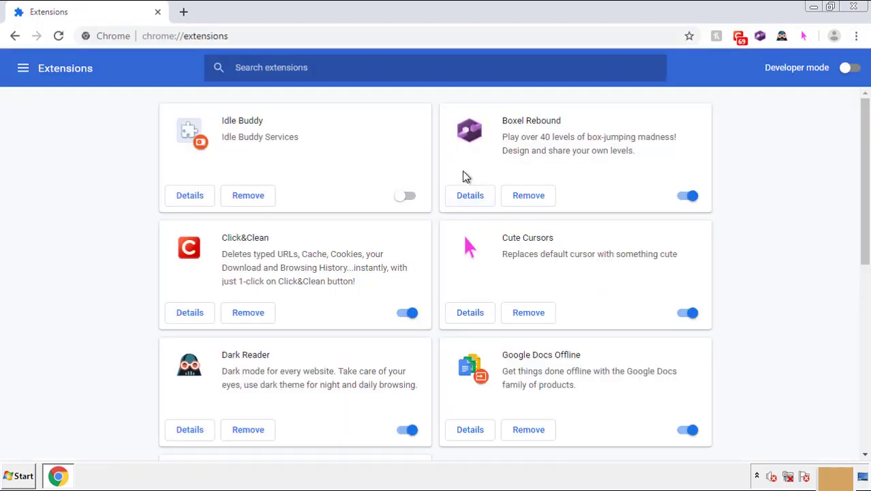
left_click(254, 197)
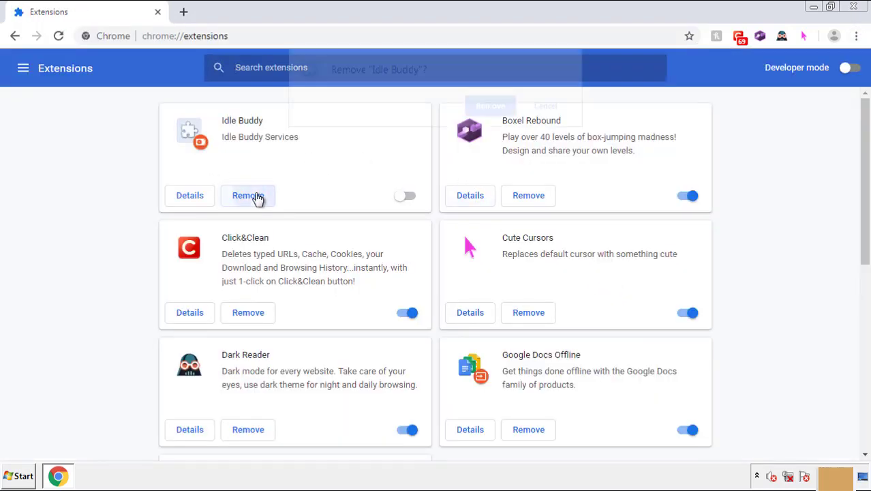
left_click(485, 115)
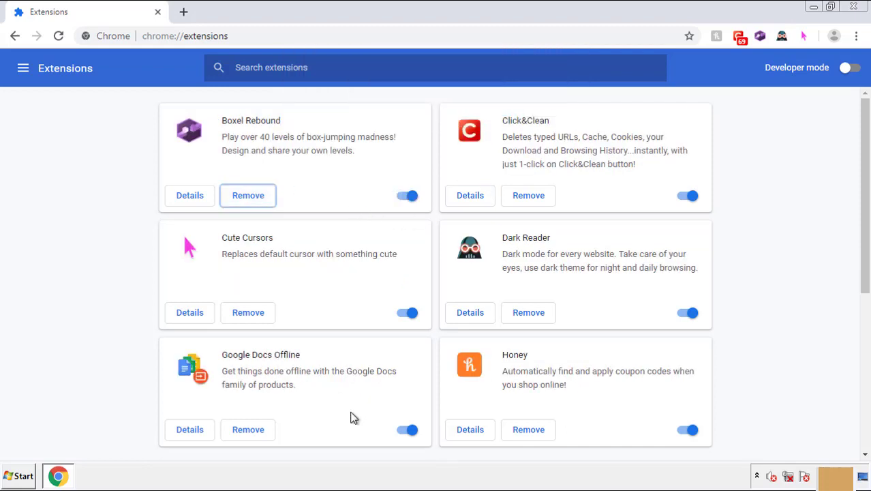
left_click(853, 7)
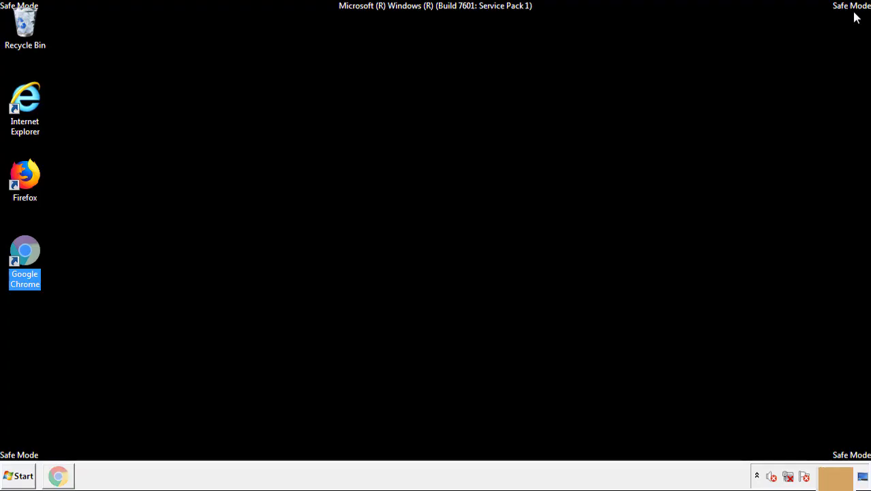
- Restart the PC from the Start menu power options to leave Safe Mode
left_click(28, 476)
mouse_move(234, 446)
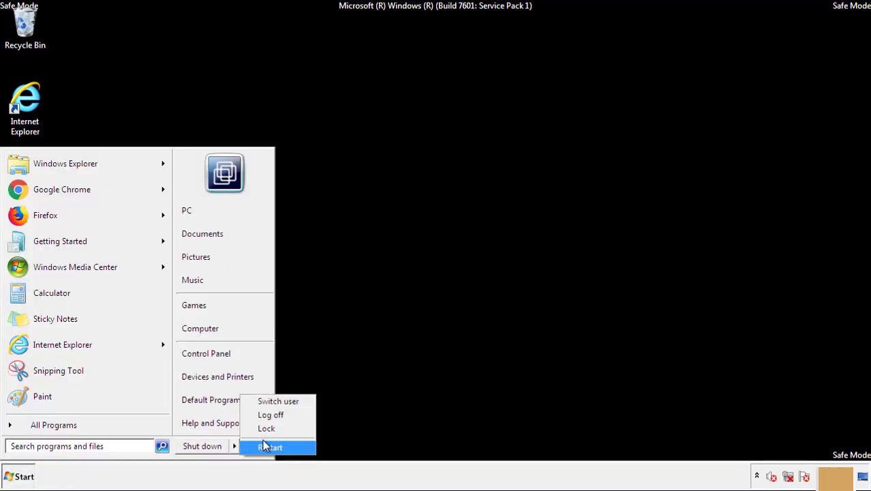
left_click(268, 448)
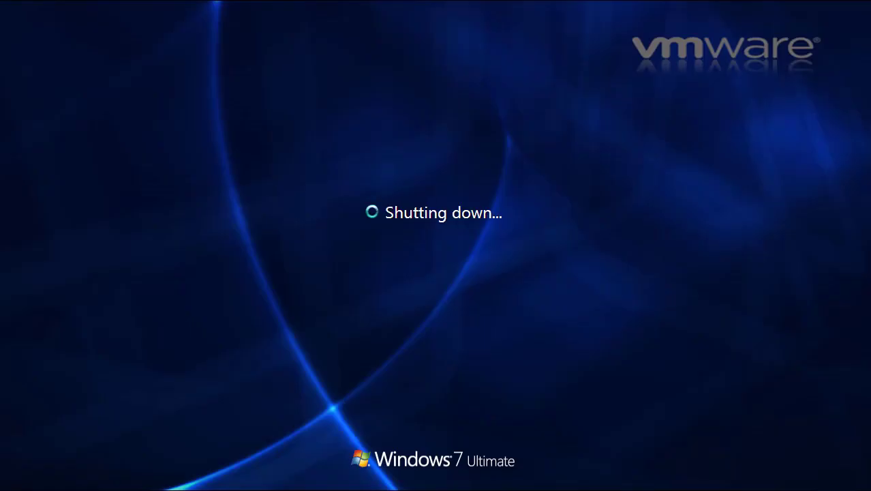